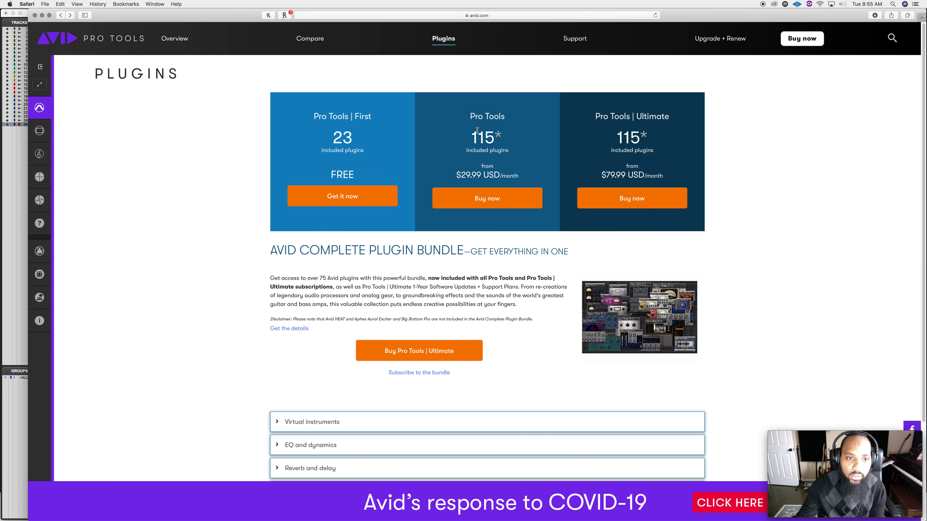
Find SoundReplacer among the Modulation and effects plugins on the Pro Tools plugins page and open its product page.
scroll(487, 204, "down", 1)
scroll(487, 206, "up", 1)
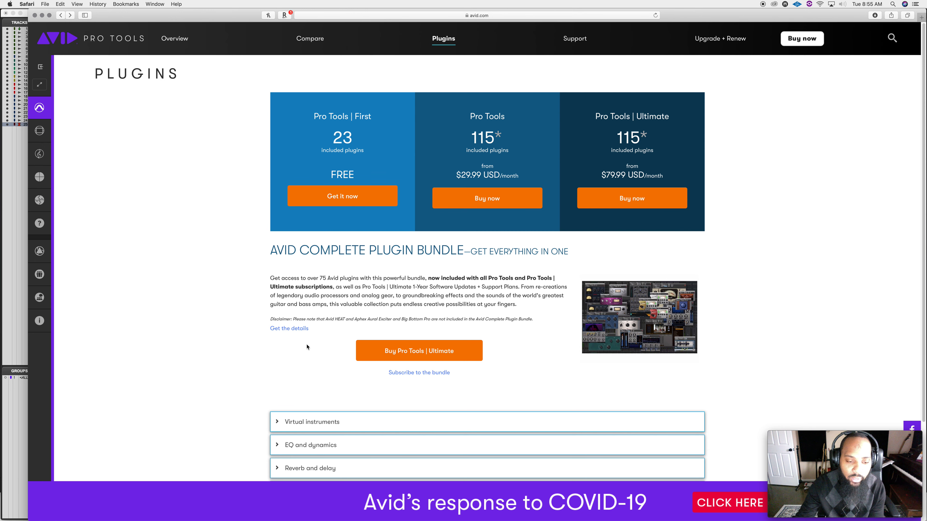
scroll(307, 347, "down", 5)
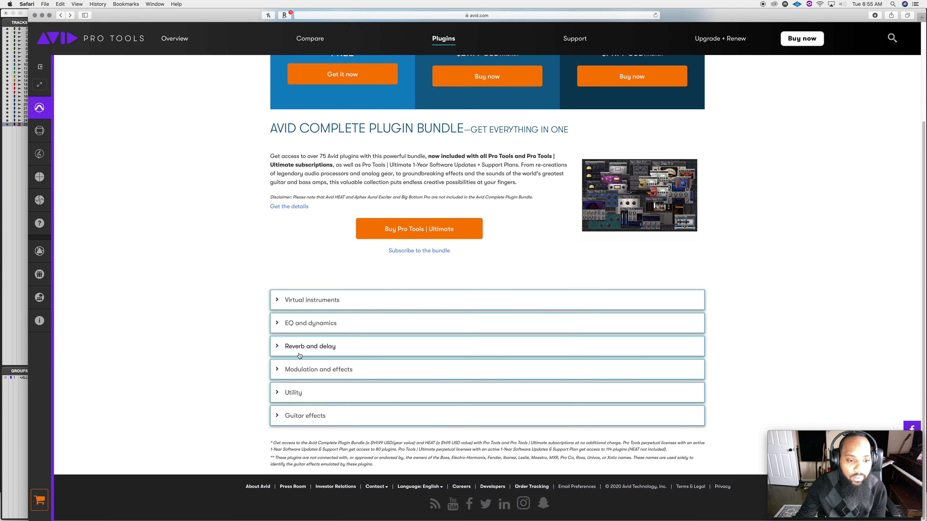
left_click(284, 369)
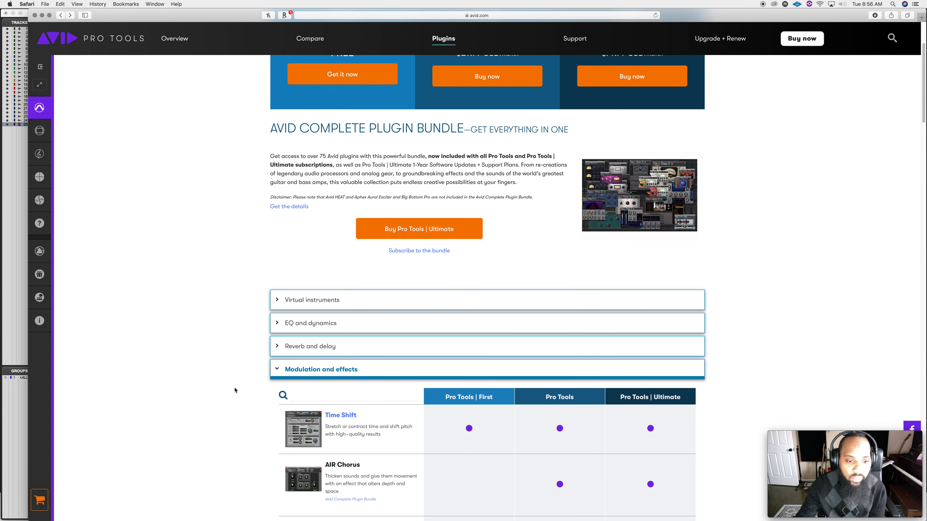
scroll(234, 390, "down", 5)
scroll(235, 391, "down", 20)
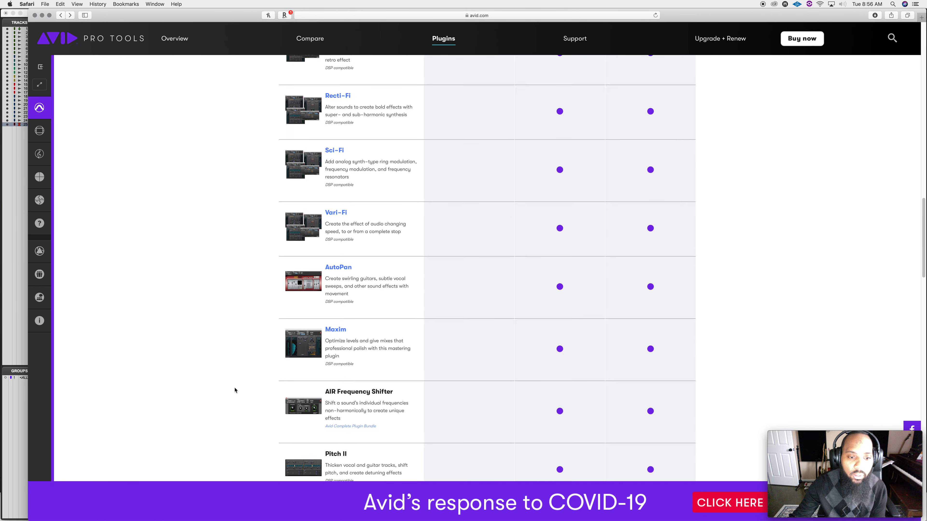
scroll(235, 390, "down", 15)
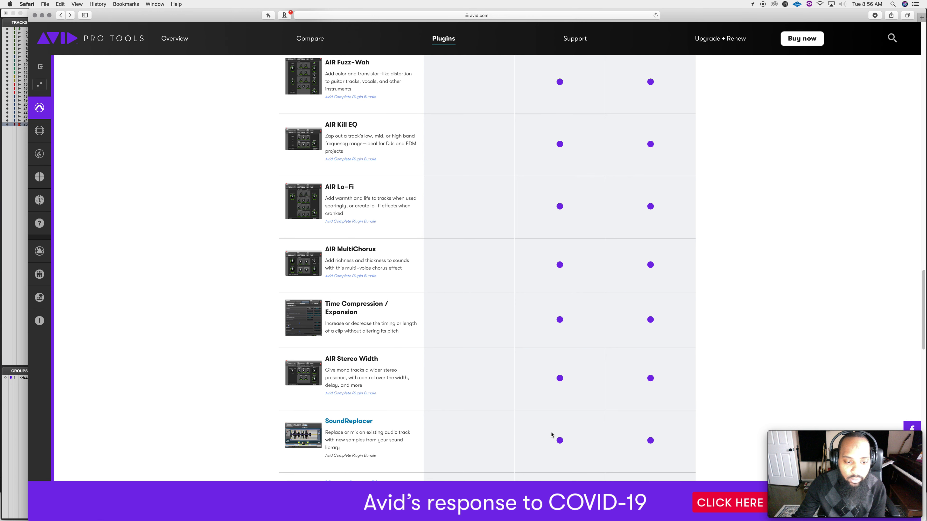
scroll(551, 435, "down", 1)
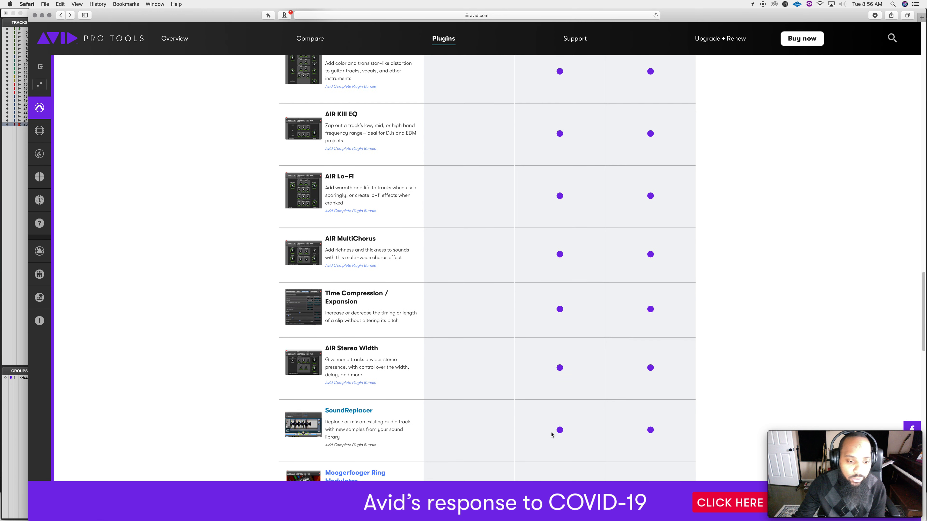
left_click(356, 413)
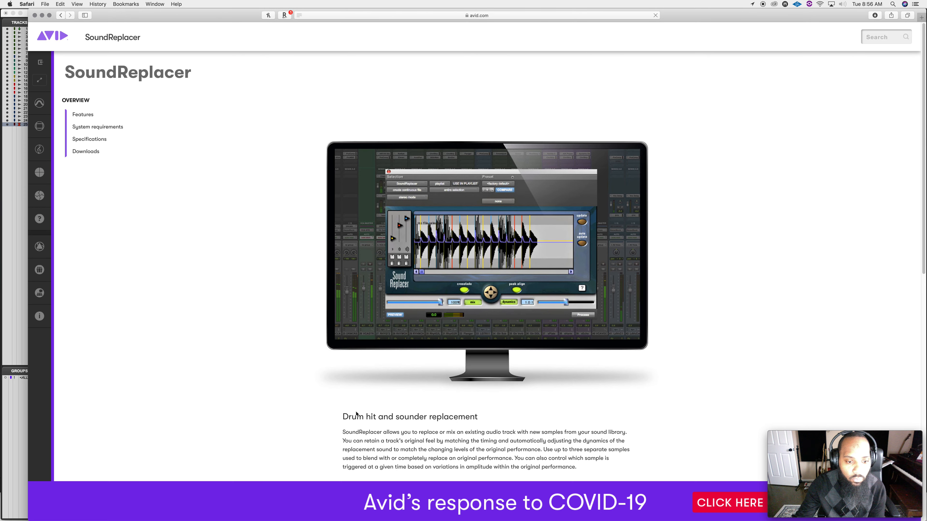
Look through the plugin versions offered in the SoundReplacer downloads section without choosing one.
scroll(356, 413, "down", 10)
scroll(356, 413, "down", 4)
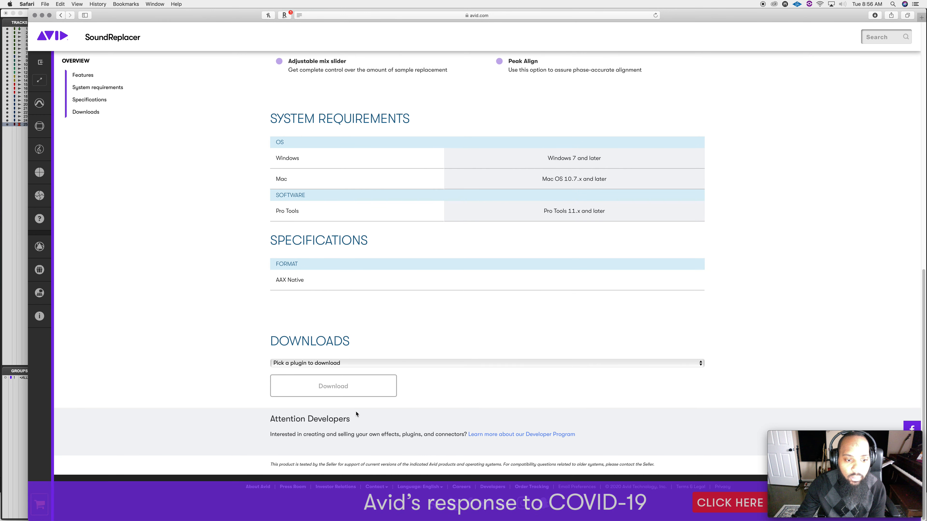
left_click(331, 365)
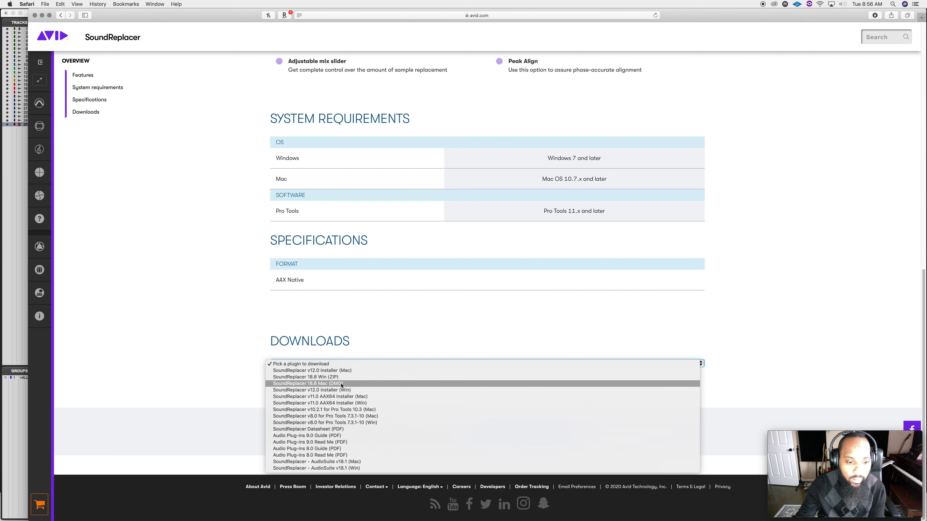
left_click(226, 333)
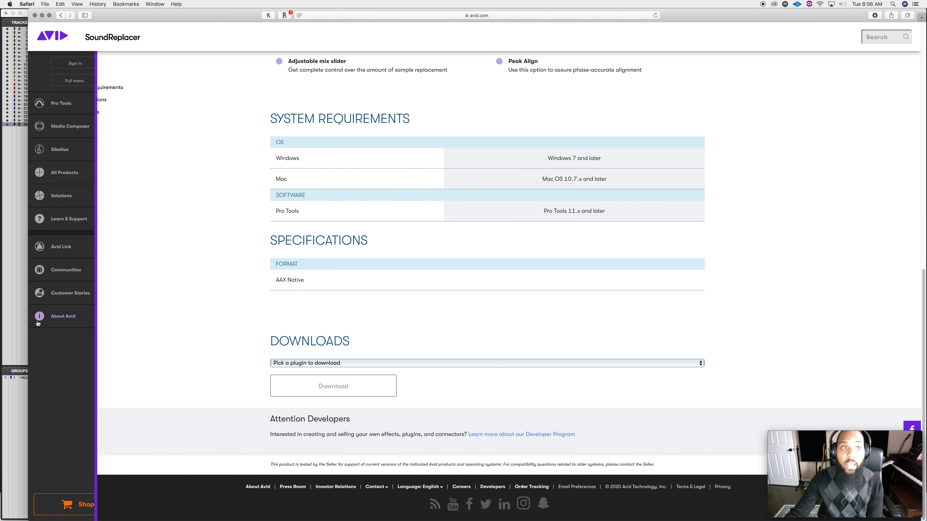
Switch to Pro Tools, show the Edit window, open the SoundReplacer AudioSuite plugin and place its window beside the clips.
left_click(9, 240)
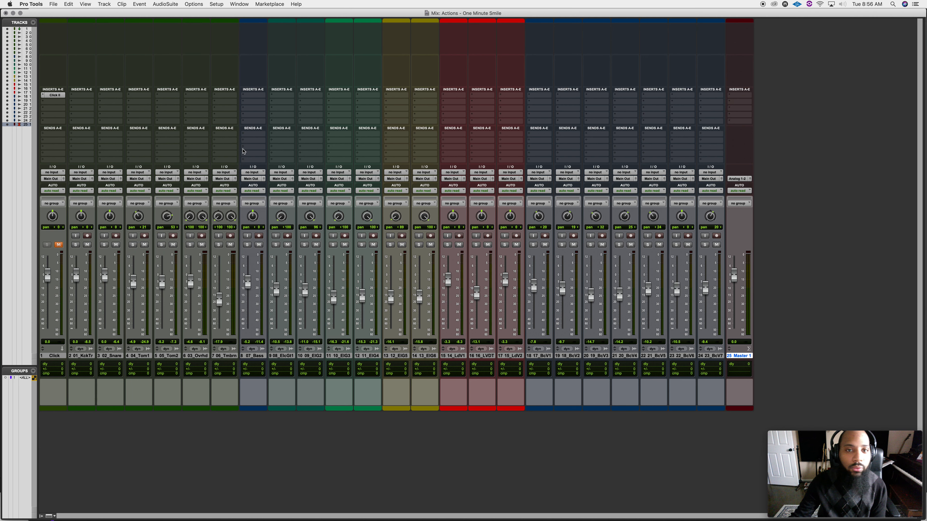
key("super+equal")
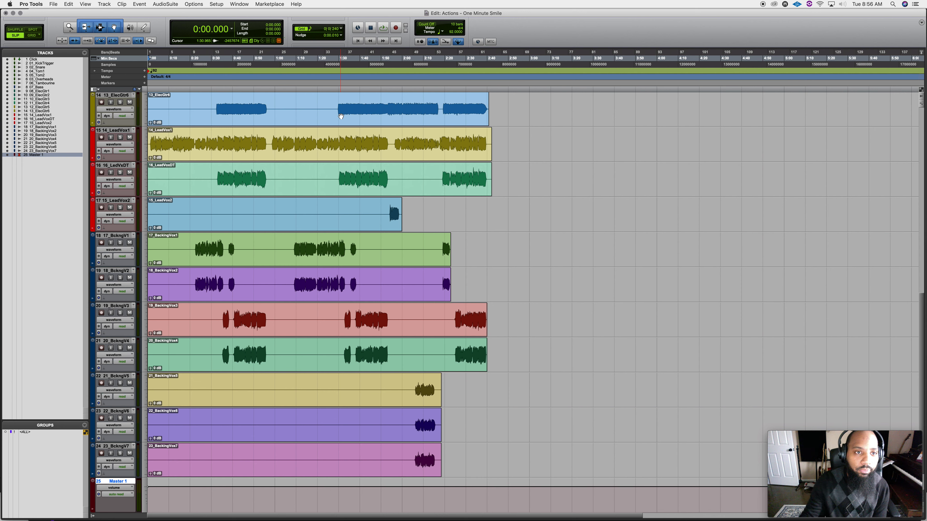
left_click(174, 4)
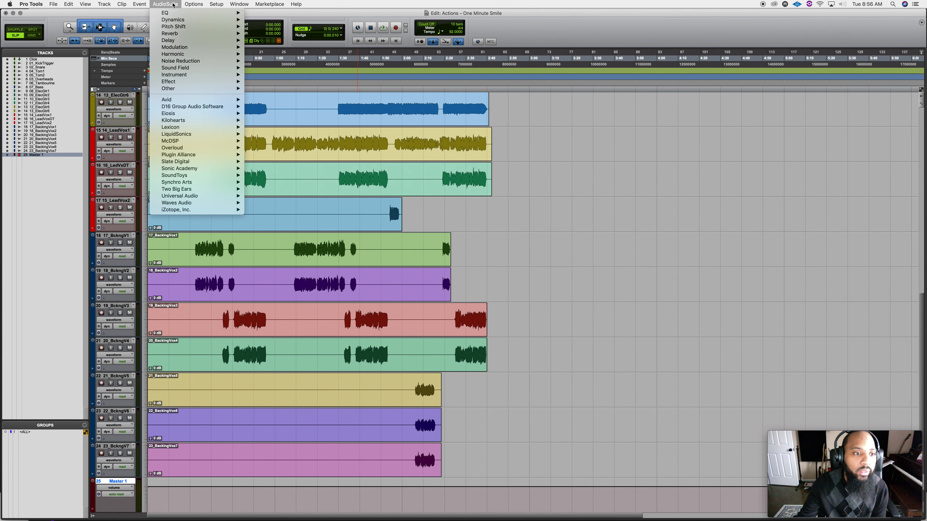
mouse_move(197, 89)
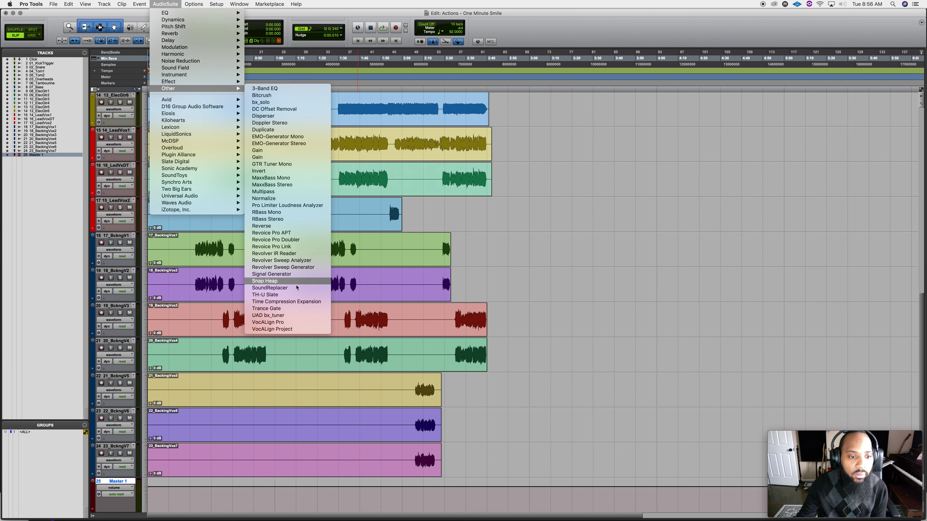
left_click(270, 287)
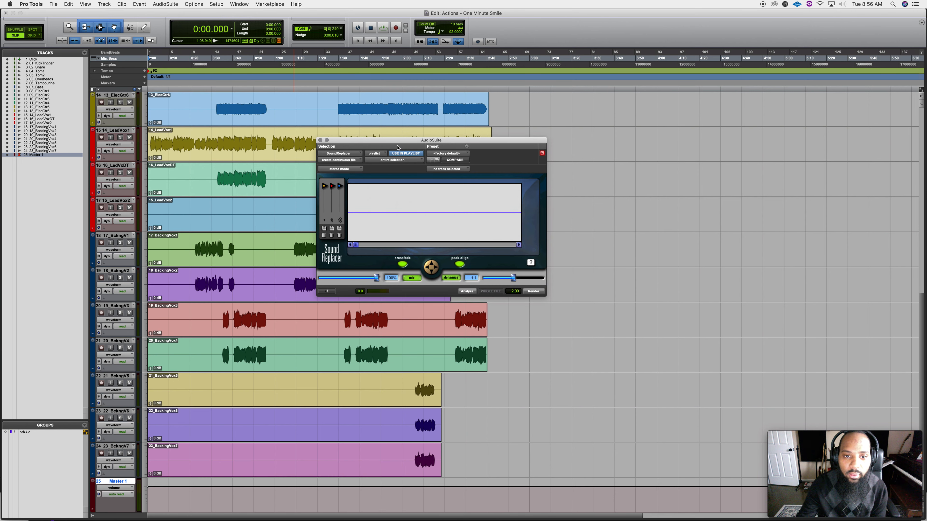
left_click_drag(400, 142, 623, 103)
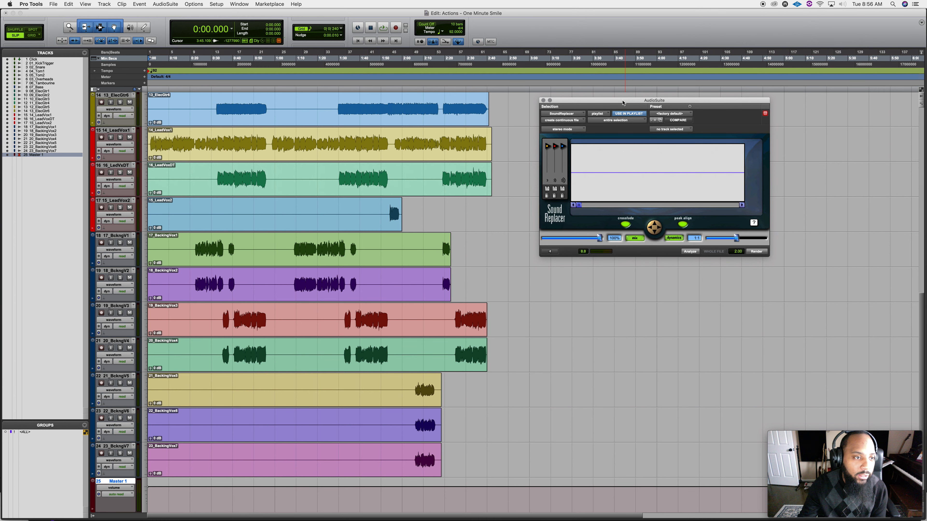
Play the song from the start, listen to the 01_KickTrigger track in solo, and stop playback with the solo removed.
scroll(500, 190, "up", 12)
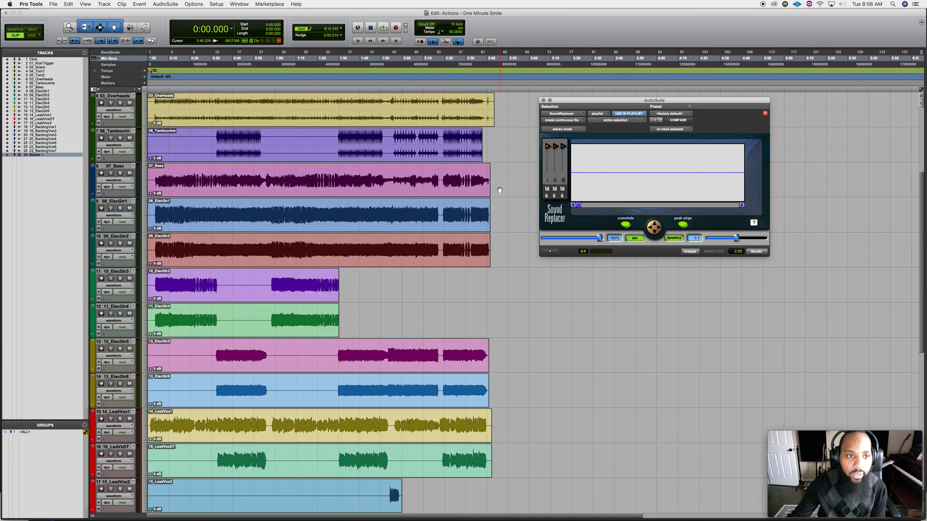
scroll(499, 190, "up", 1)
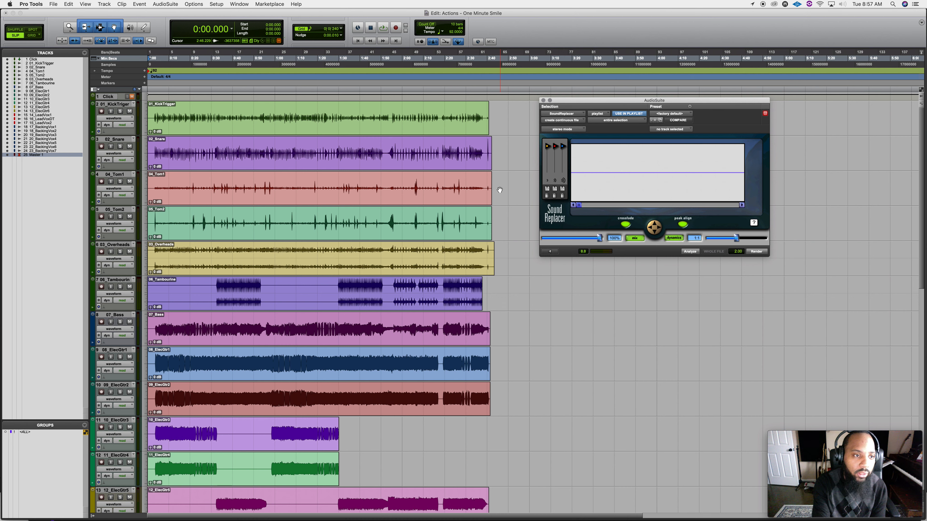
key("space")
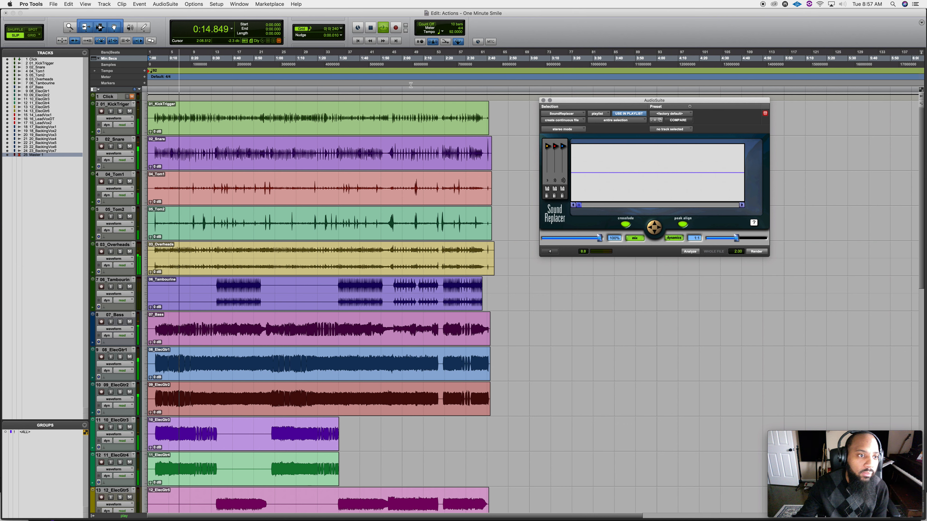
left_click(121, 112)
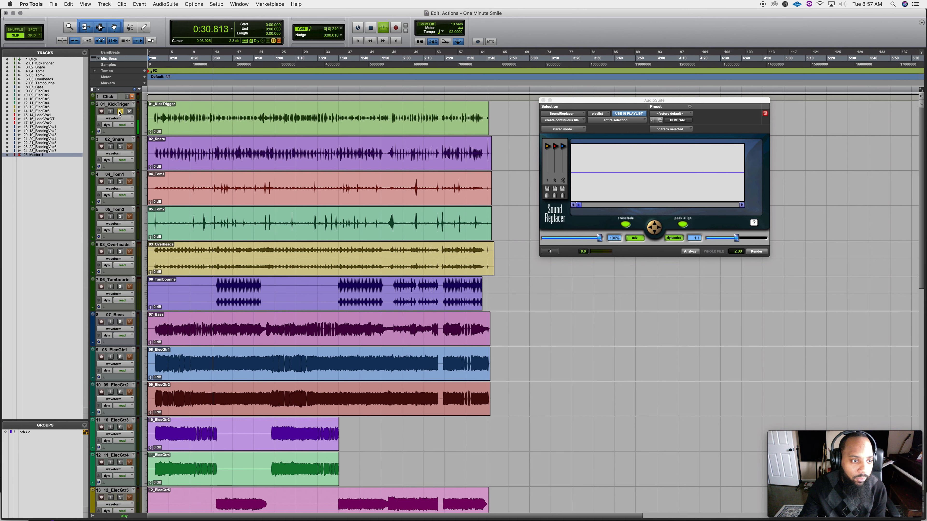
key("space")
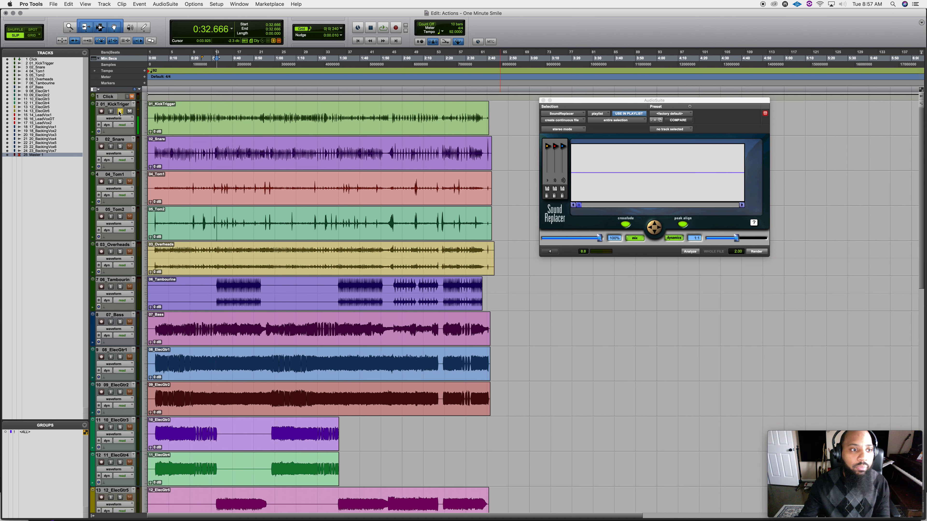
left_click(120, 112)
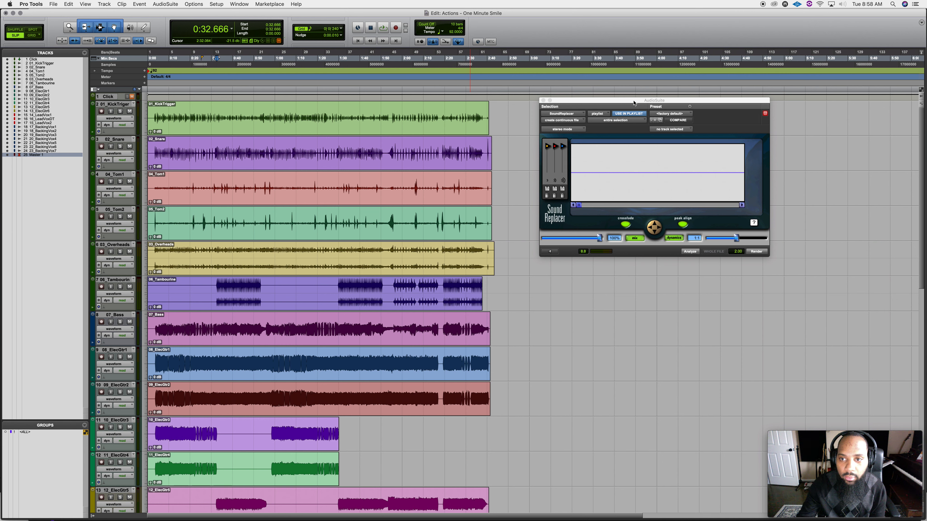
left_click_drag(634, 103, 618, 104)
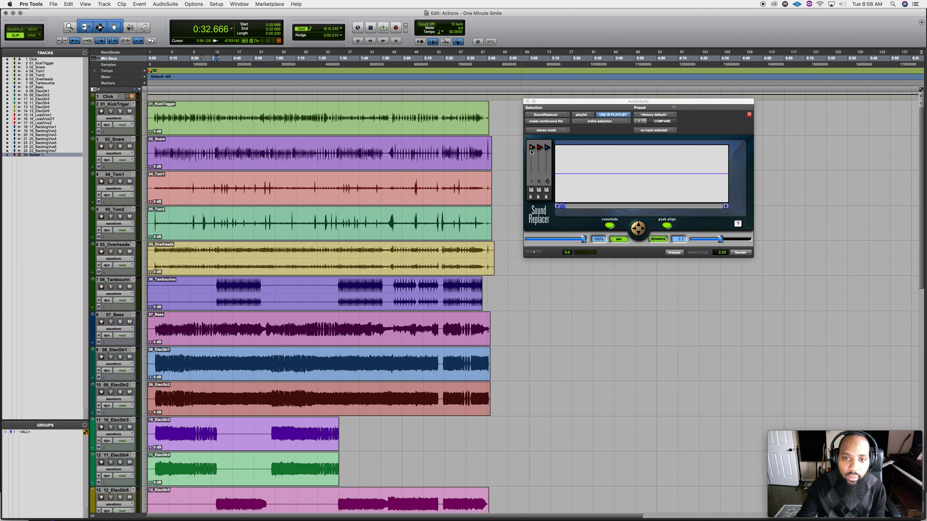
left_click(532, 150)
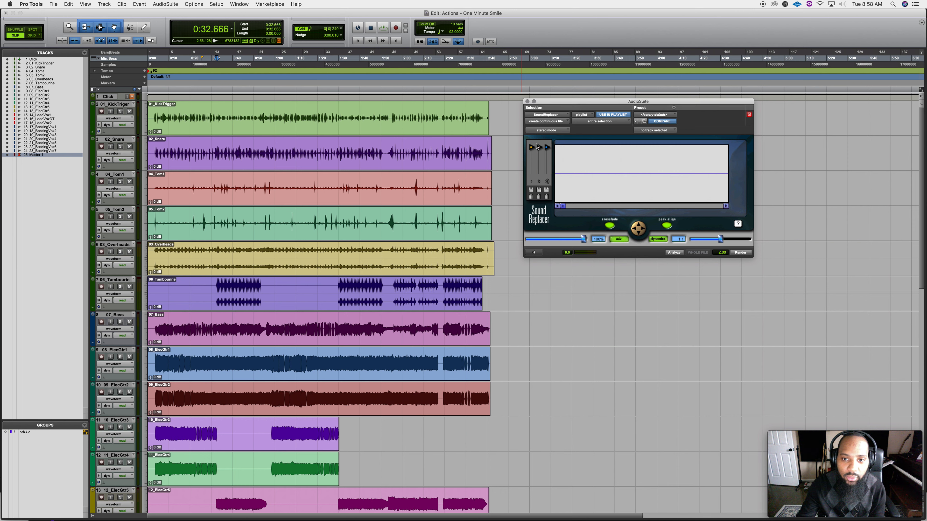
mouse_move(532, 148)
left_mouse_down()
mouse_move(533, 177)
mouse_move(546, 154)
mouse_move(546, 180)
mouse_move(546, 148)
mouse_move(532, 165)
mouse_move(531, 148)
left_mouse_up()
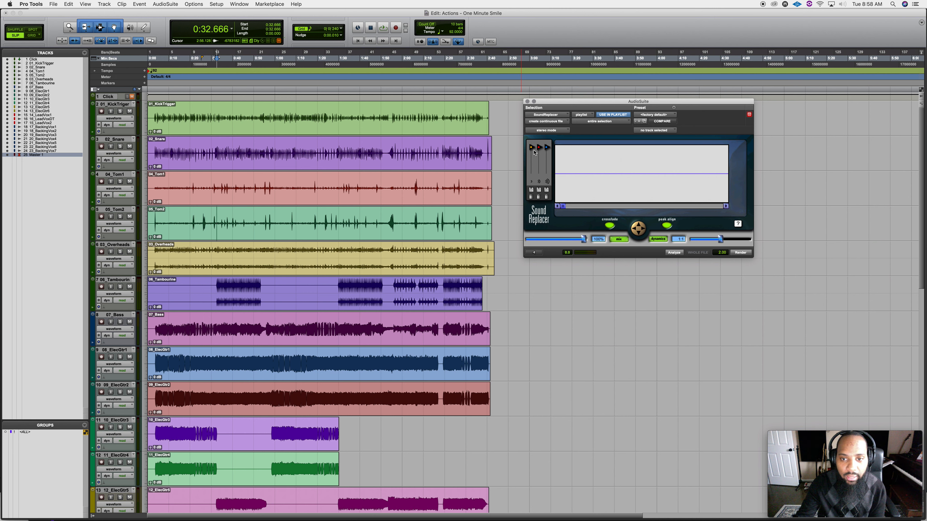
mouse_move(531, 153)
left_mouse_down()
mouse_move(533, 166)
mouse_move(532, 141)
left_mouse_up()
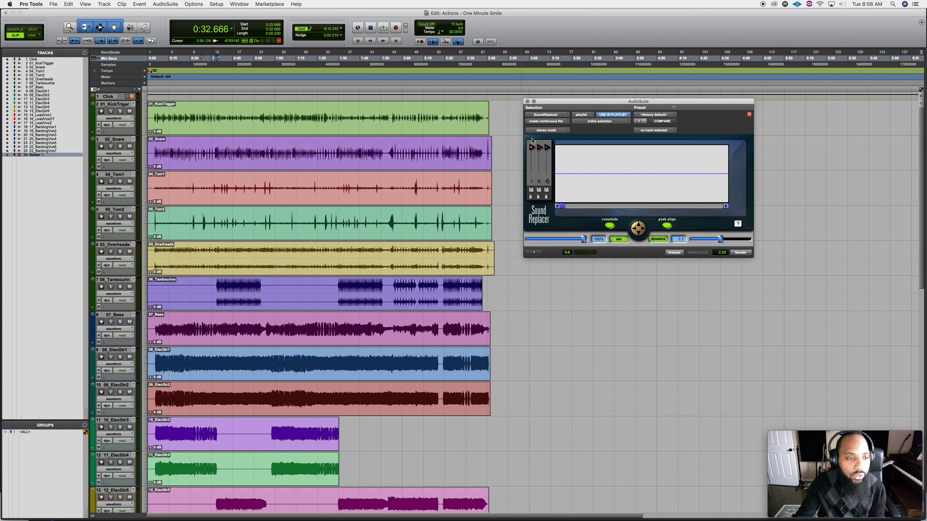
Select the 01_KickTrigger clip, bring its hits into SoundReplacer's waveform display, and lower the first trigger threshold until the hits are marked.
left_click(328, 131)
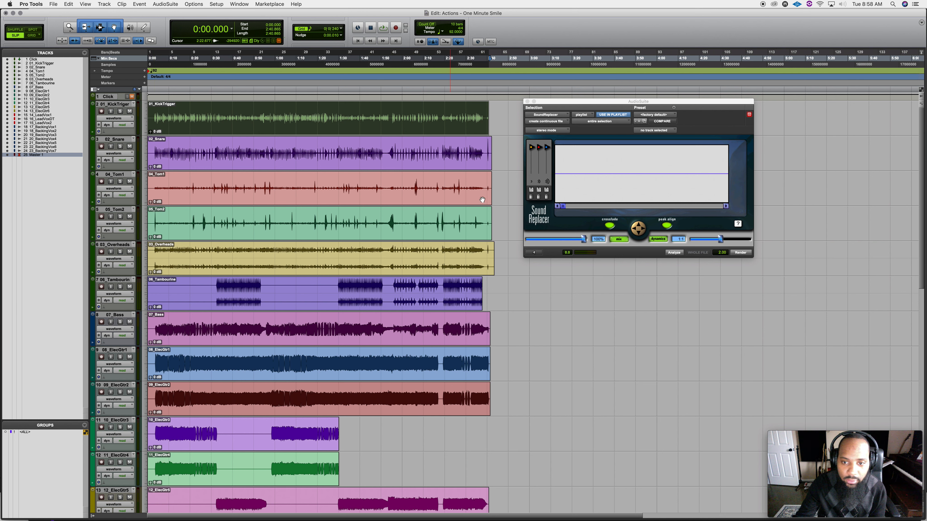
left_click_drag(563, 207, 577, 207)
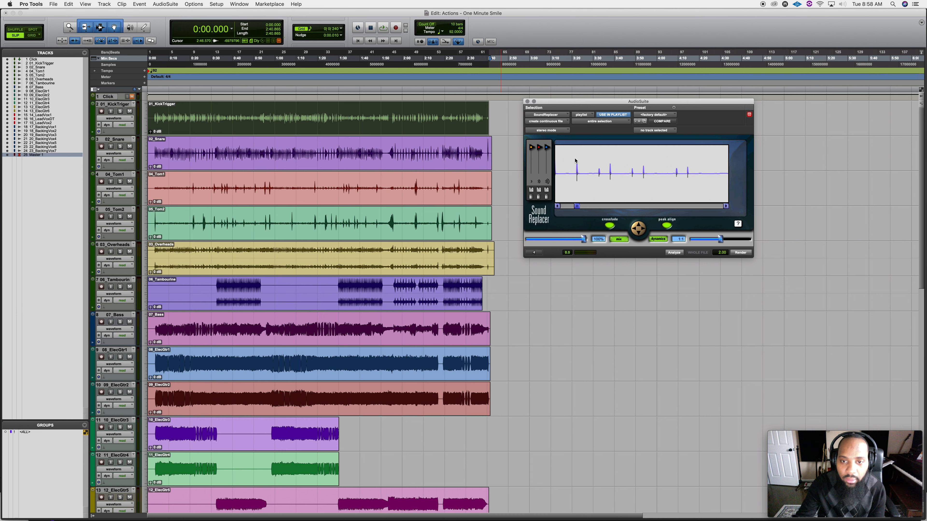
mouse_move(531, 151)
left_mouse_down()
mouse_move(532, 171)
mouse_move(548, 155)
mouse_move(549, 163)
mouse_move(547, 148)
mouse_move(540, 155)
mouse_move(530, 147)
mouse_move(528, 166)
left_mouse_up()
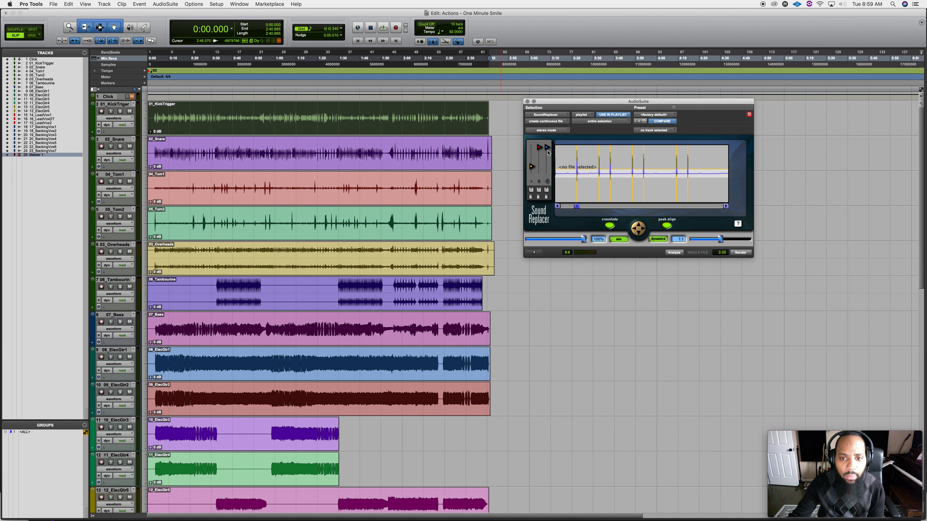
left_click_drag(530, 168, 526, 171)
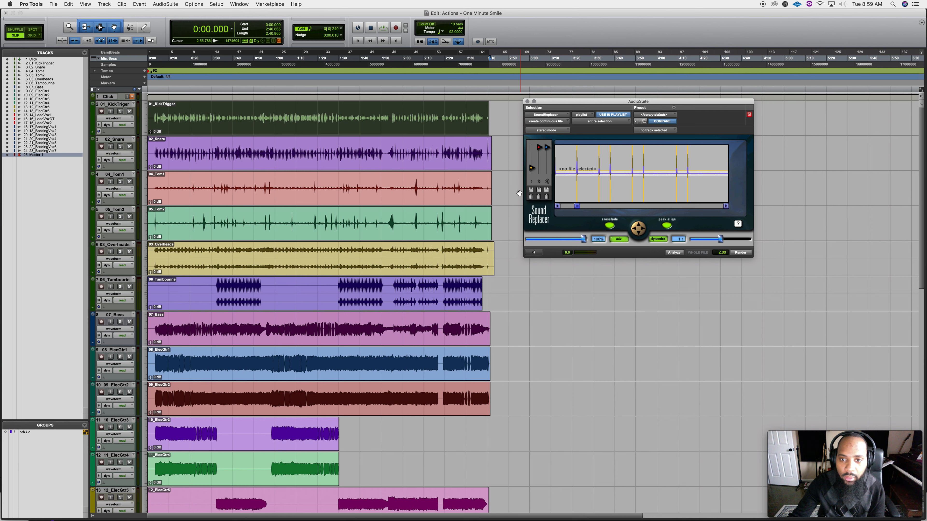
Start choosing a replacement sample for the first trigger and browse the WD M P drive to Drivers & Installers > Slate Digital > Trigger.
left_click(532, 193)
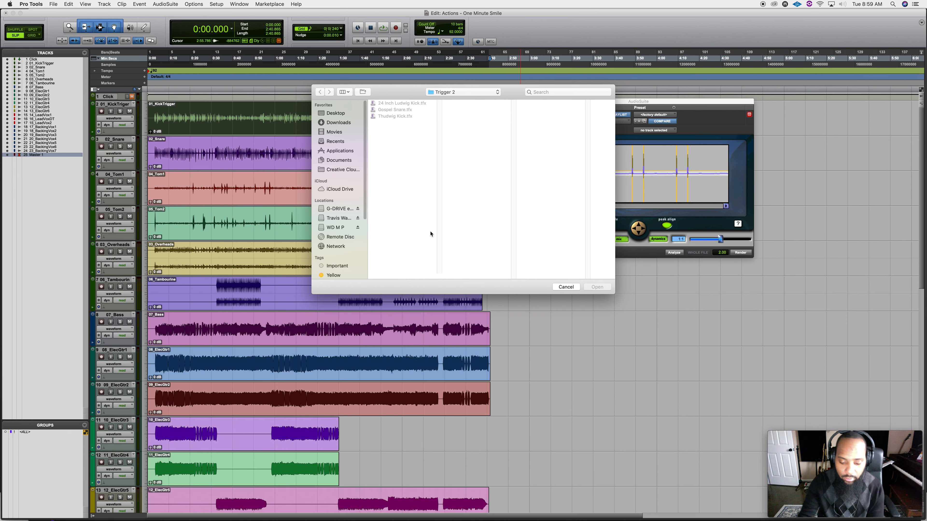
key("super+Up")
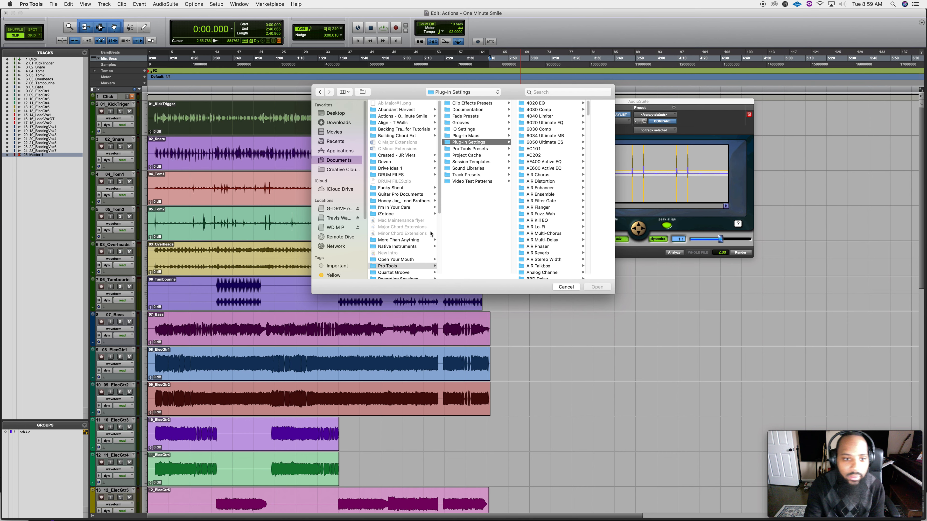
left_click(334, 228)
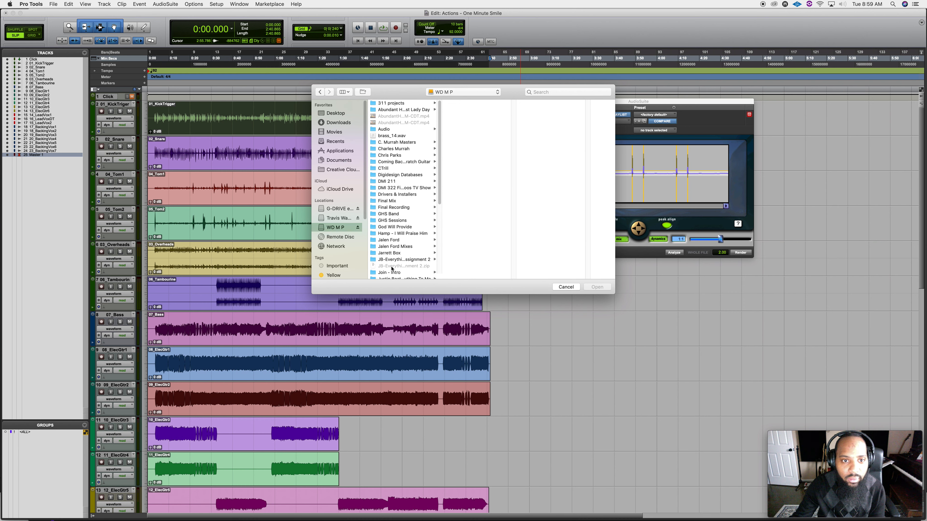
left_click(394, 129)
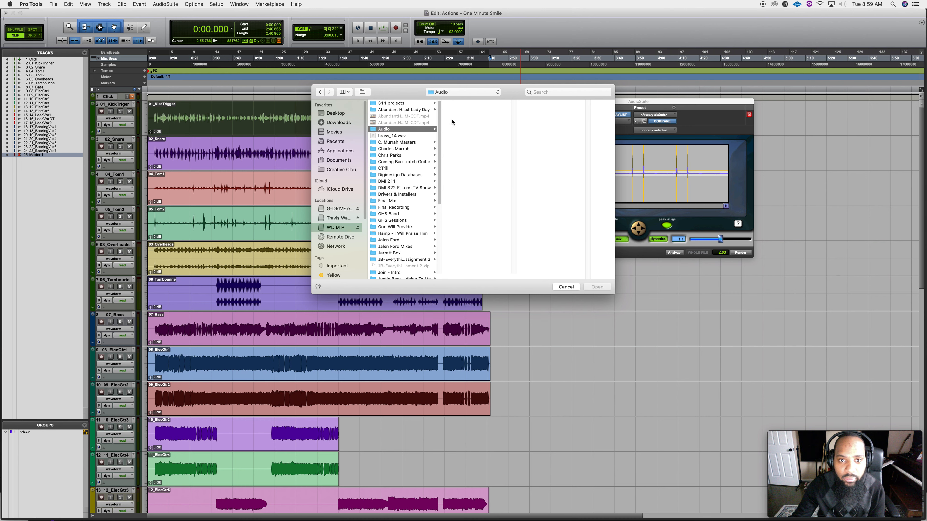
left_click(437, 169)
left_click(412, 195)
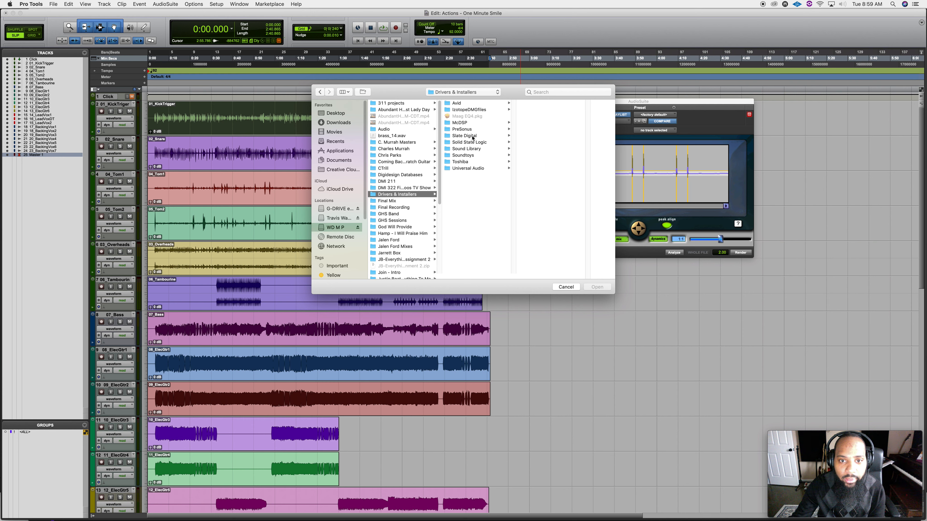
left_click(479, 137)
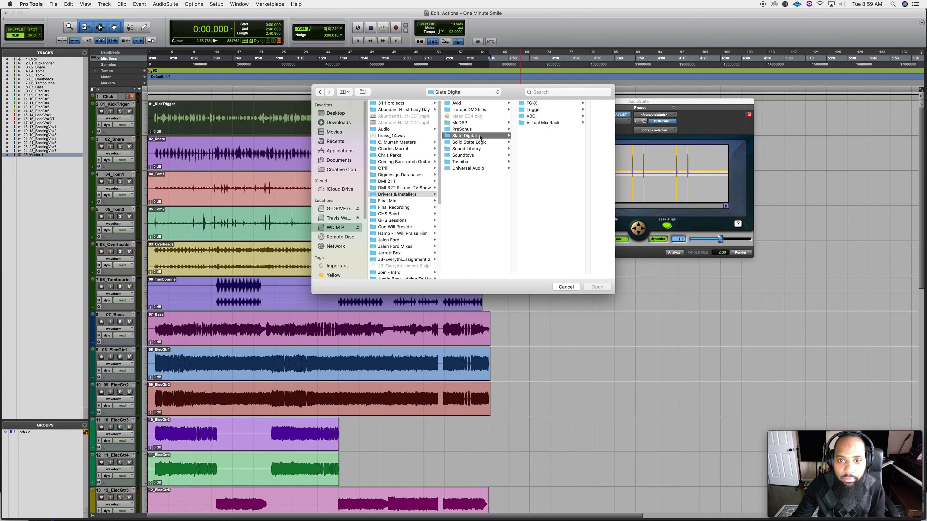
left_click(540, 111)
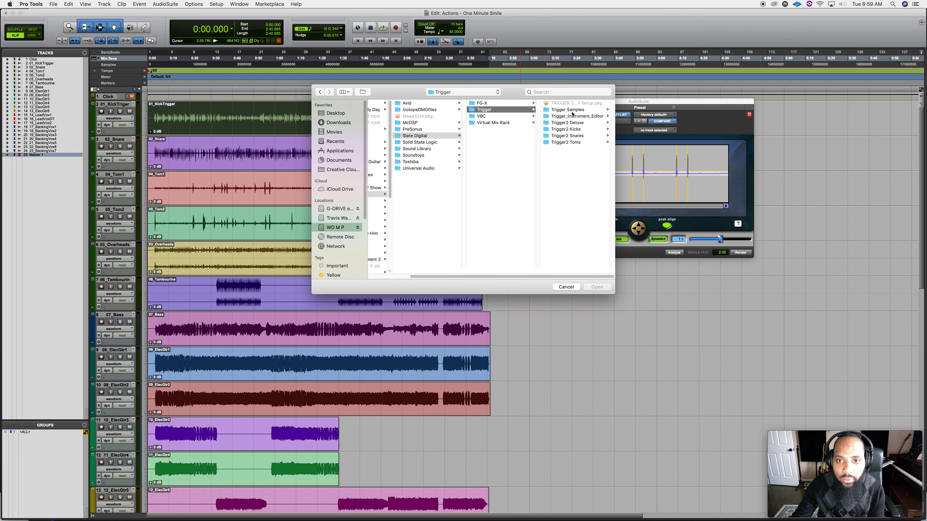
Look through the Trigger subfolders and load The One.wav from Trigger Samples as the replacement sound.
left_click(569, 130)
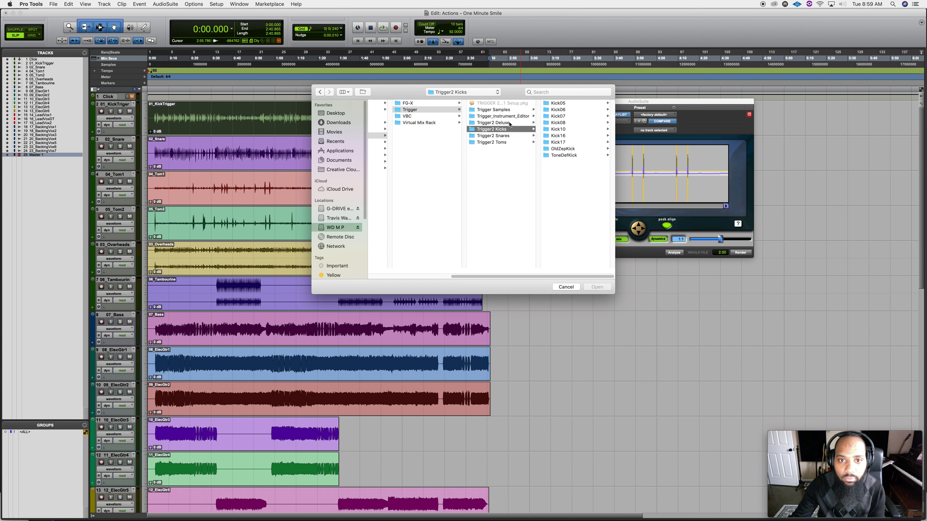
left_click(511, 123)
left_click(507, 116)
left_click(504, 110)
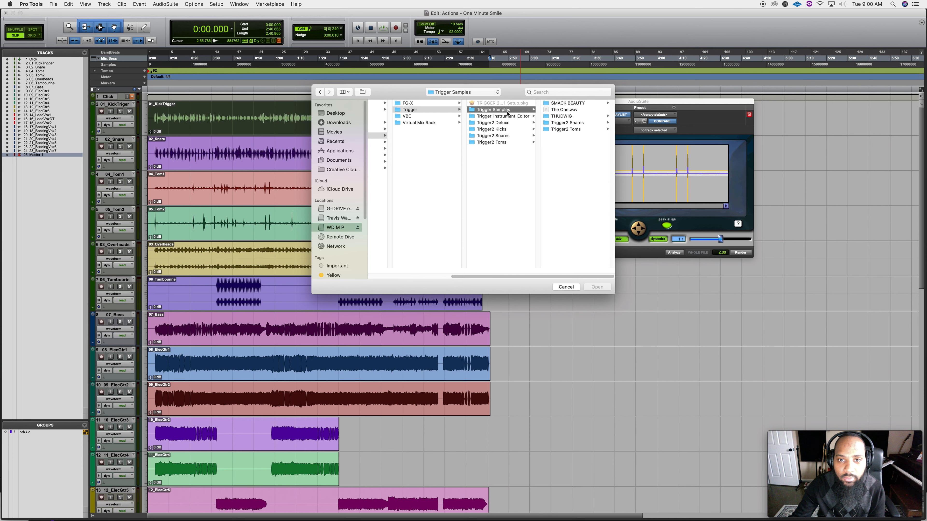
left_click(562, 110)
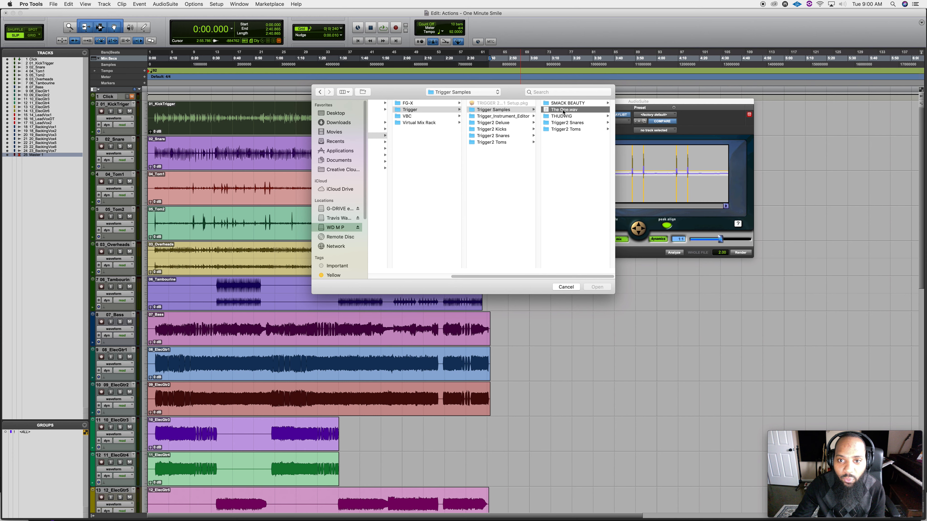
key("Return")
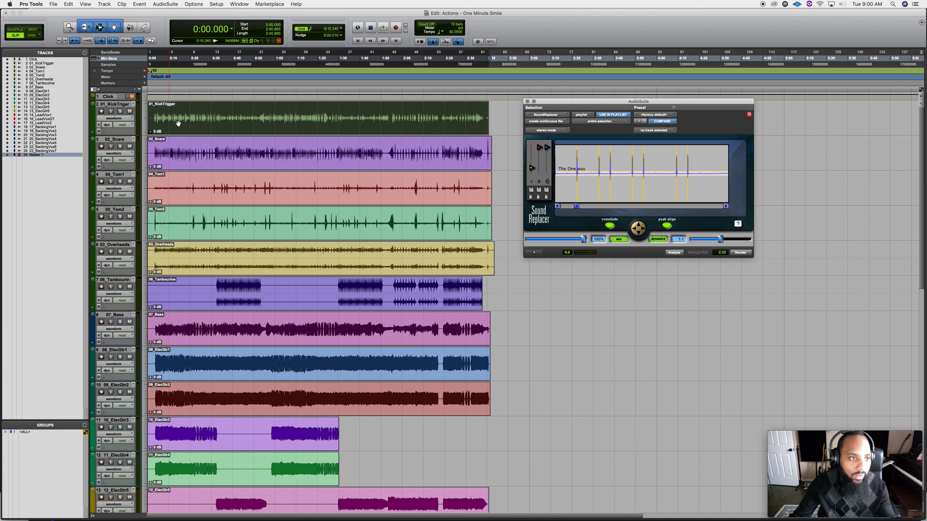
Duplicate the 01_KickTrigger track once with all its data and rename the duplicate K SP.
left_click(117, 106)
key("alt+shift+d")
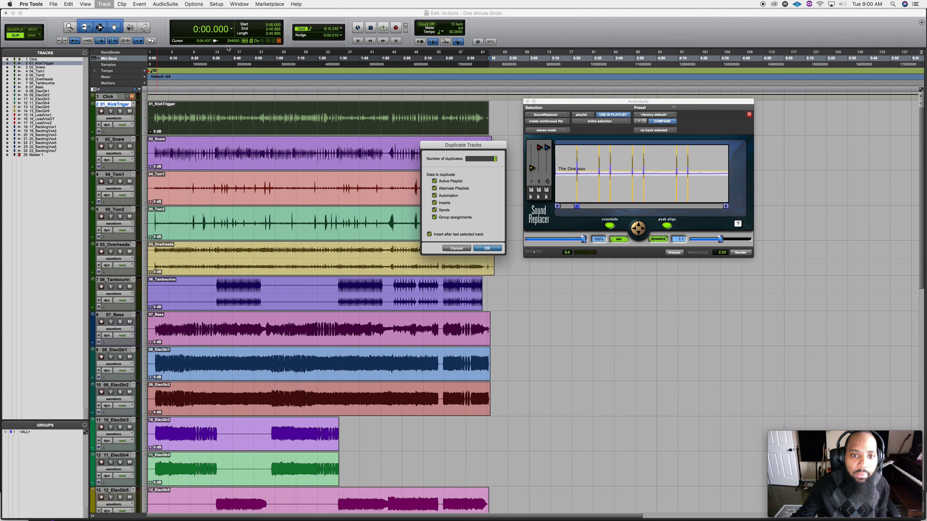
left_click(486, 249)
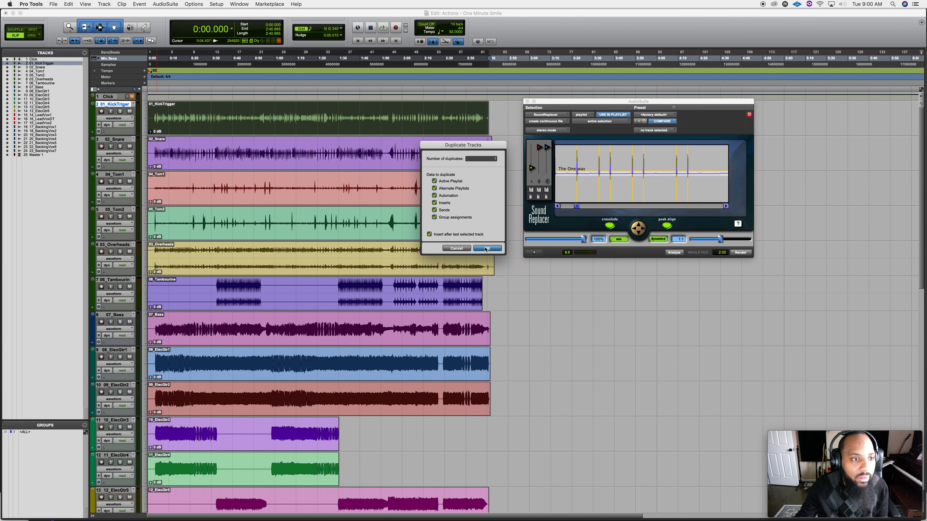
left_click(196, 166)
double_click(120, 139)
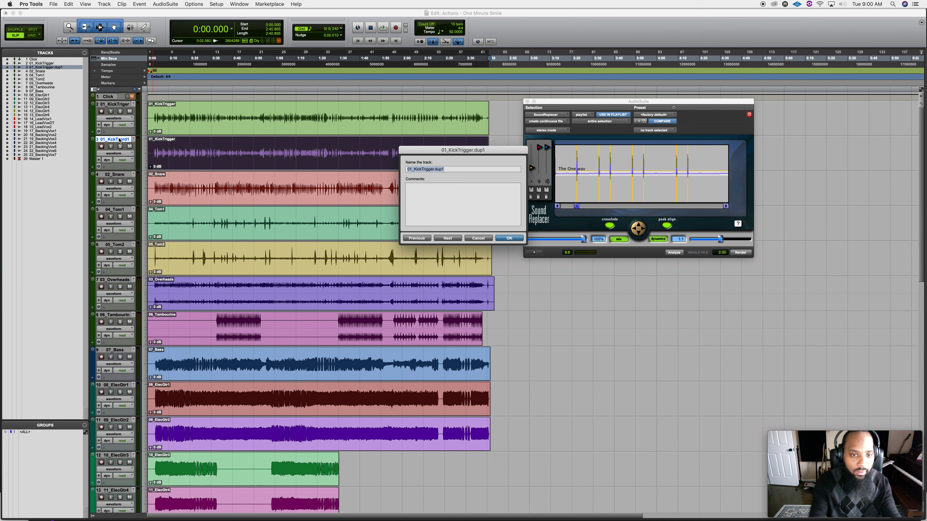
type("K SP")
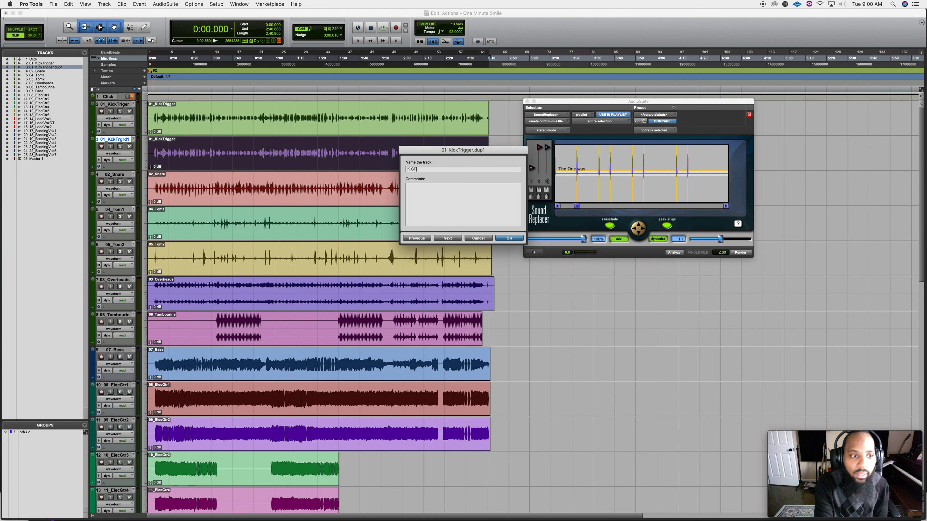
key("Return")
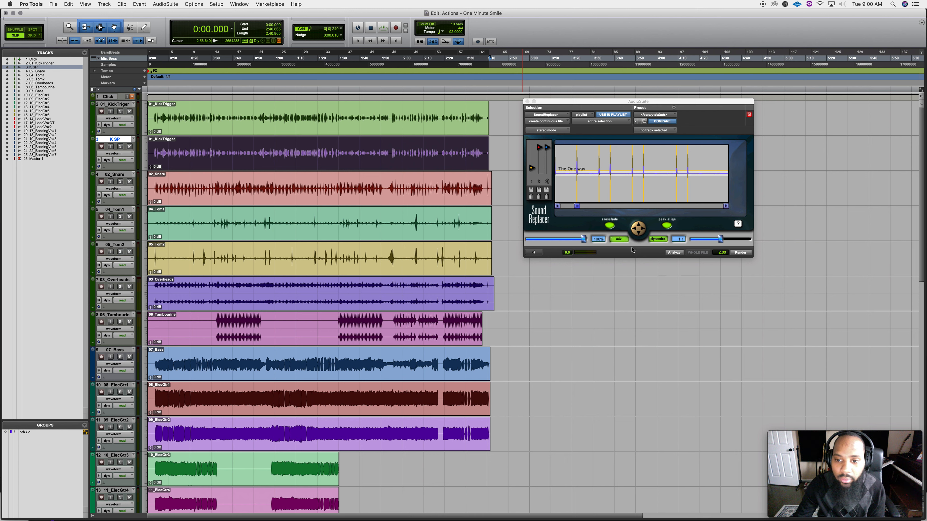
With mix enabled at 100% and dynamics enabled at 1.0:1, render the sample replacement onto the K SP clip.
mouse_move(583, 240)
left_mouse_down()
mouse_move(547, 240)
mouse_move(584, 243)
left_mouse_up()
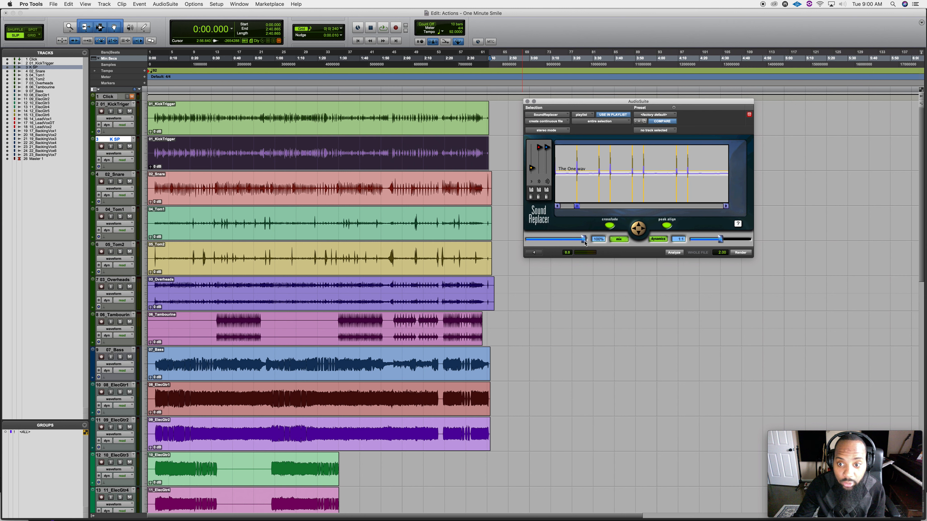
left_click(623, 241)
left_click(622, 241)
left_click(622, 242)
left_click(623, 242)
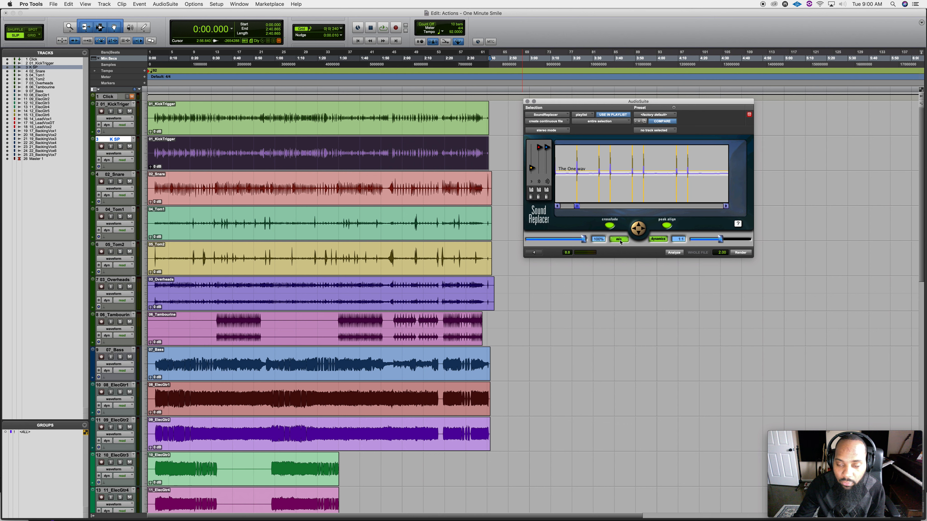
left_click(653, 241)
left_click(653, 241)
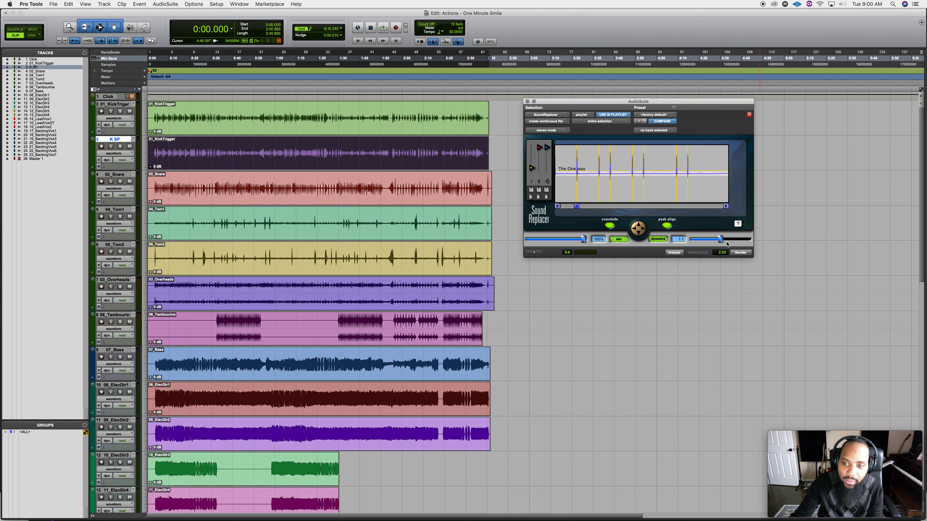
mouse_move(719, 239)
left_mouse_down()
mouse_move(689, 239)
mouse_move(755, 240)
mouse_move(722, 241)
left_mouse_up()
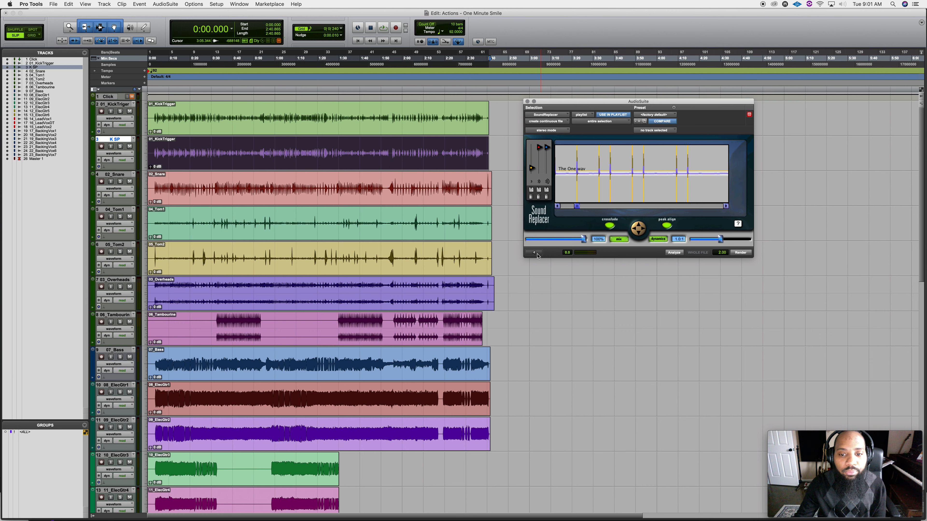
left_click(740, 253)
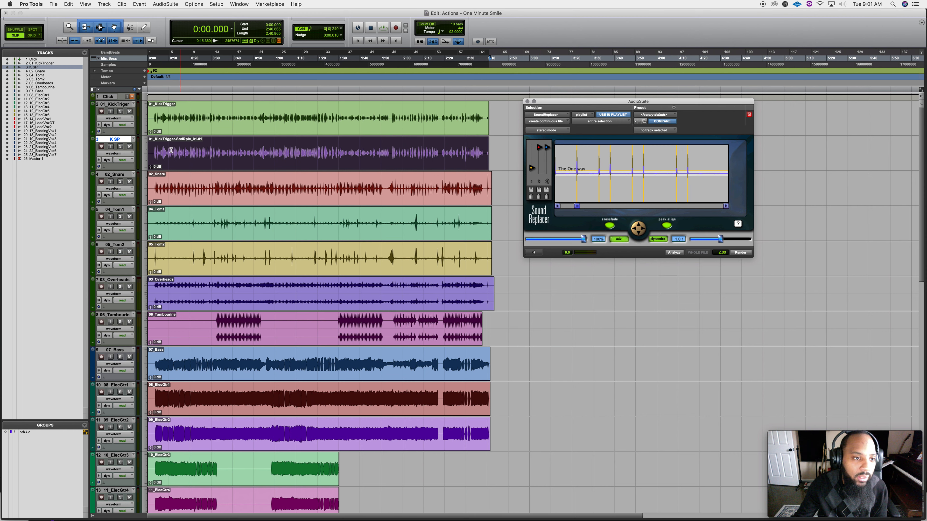
Play the song from the start and compare the K SP and 01_KickTrigger tracks in solo and in the full mix.
left_click(121, 147)
key("space")
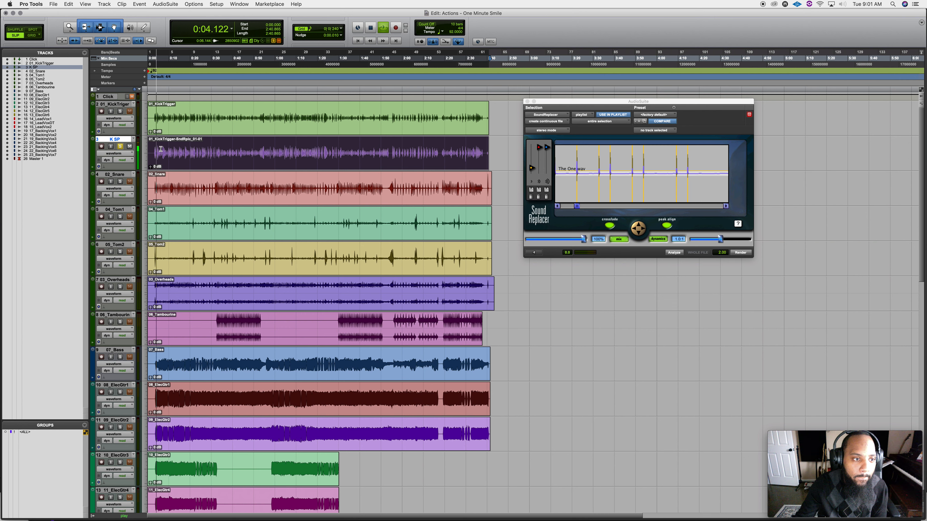
left_click(120, 147)
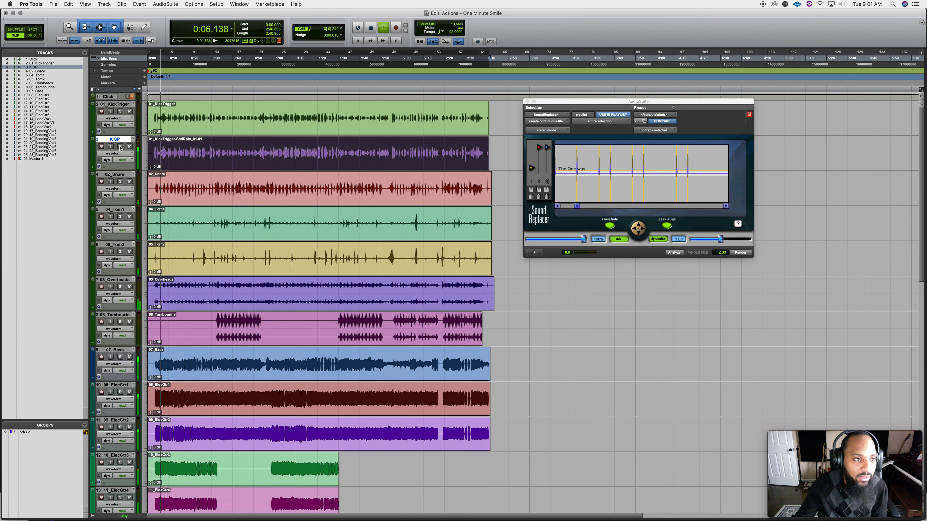
left_click(120, 111)
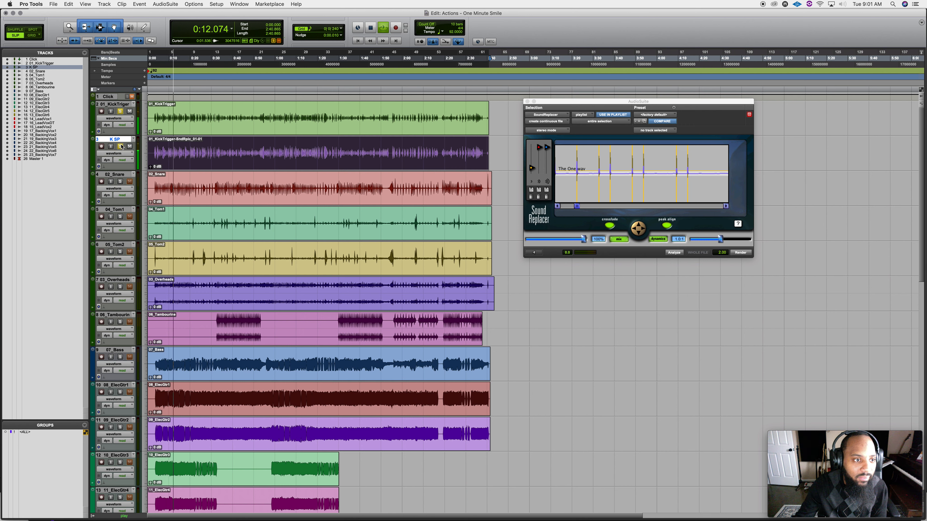
left_click(120, 112)
Compare the mix with K SP muted, switch the mute to 01_KickTrigger so K SP plays instead, and stop playback.
left_click(130, 146)
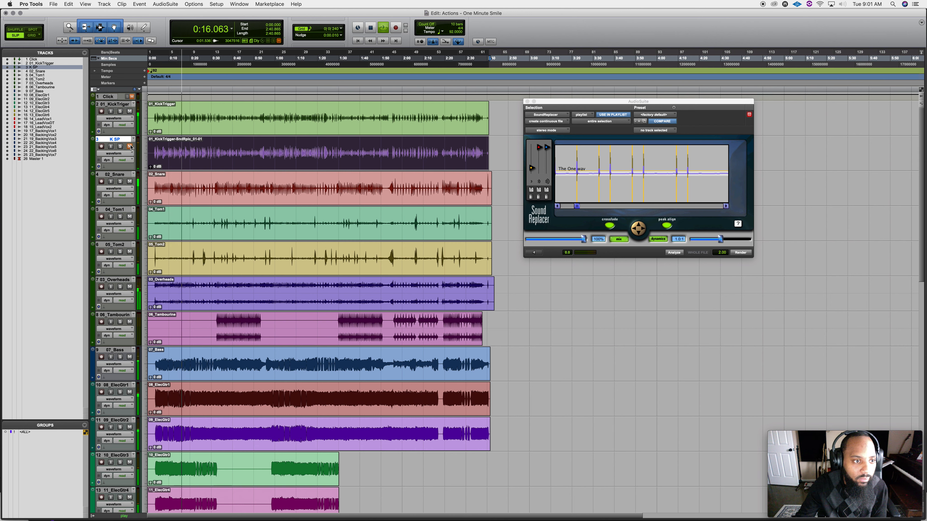
left_click(131, 112)
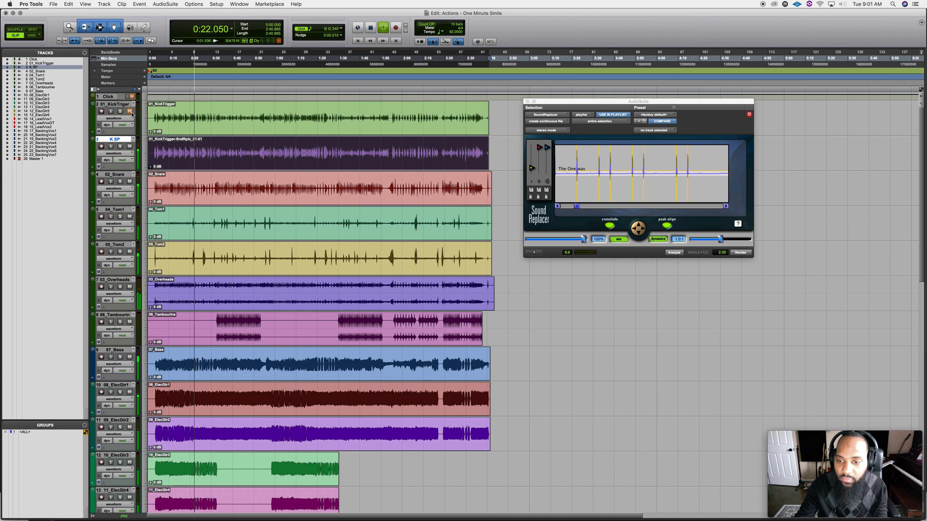
key("space")
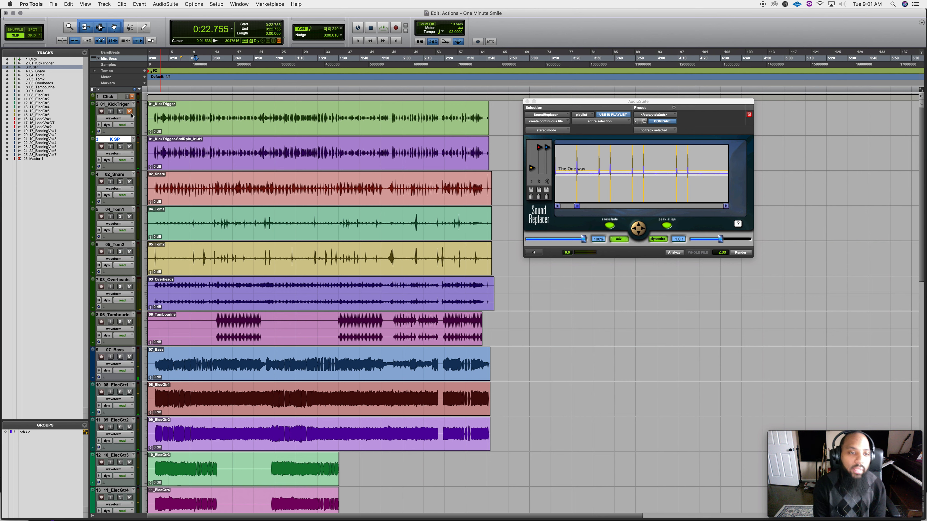